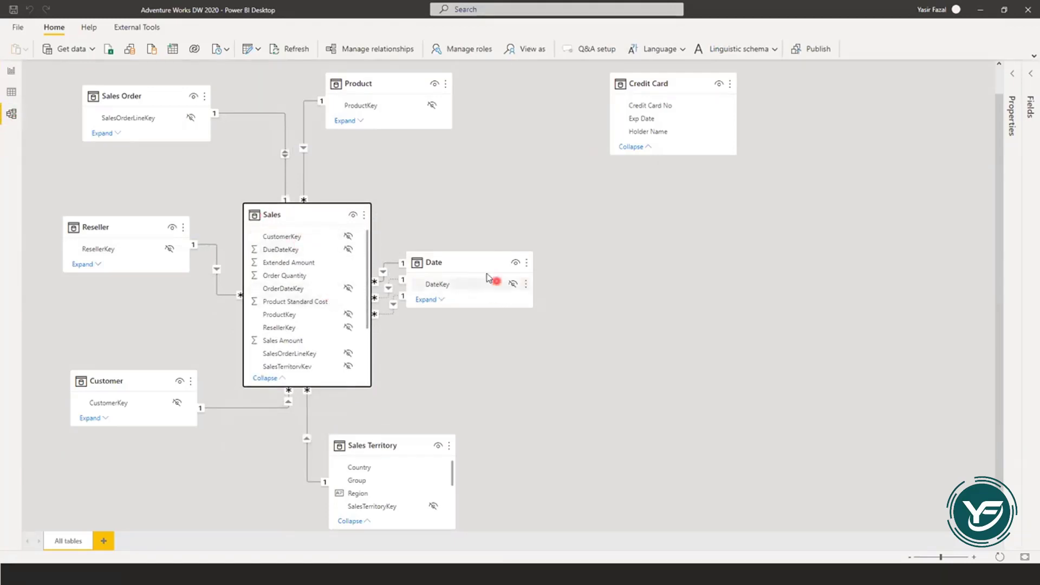
Move the Date table farther from Sales and make the Sales table with its key fields visible in report view.
drag(484, 270, 547, 277)
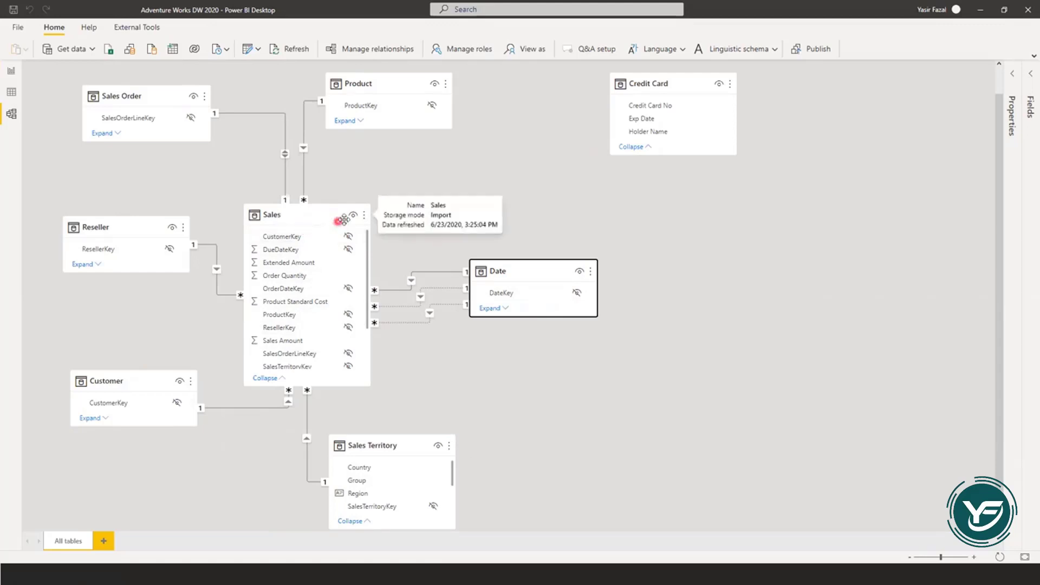
click(353, 216)
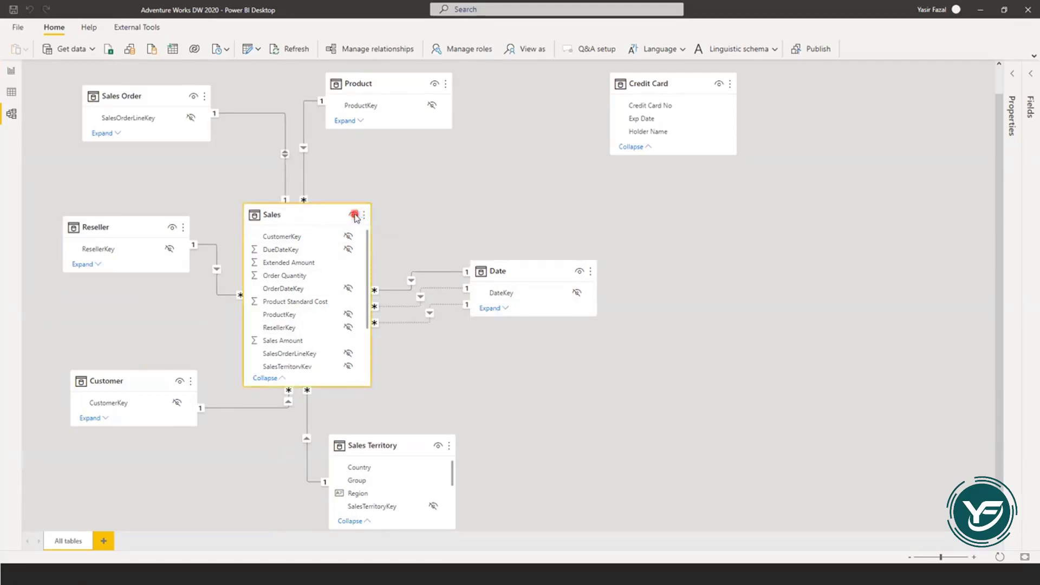
click(354, 216)
click(354, 216)
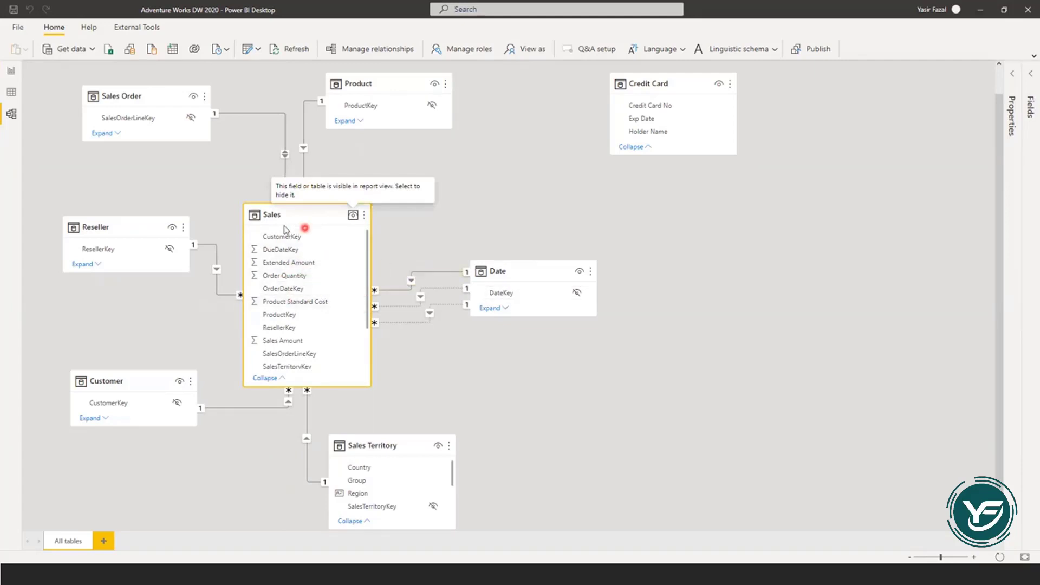
mouse_move(301, 215)
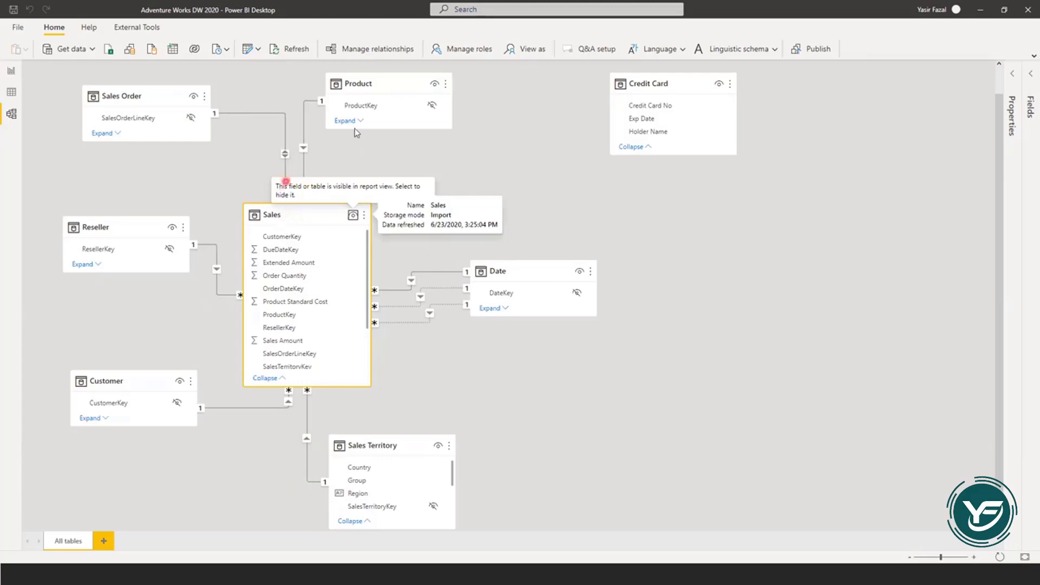
mouse_move(166, 93)
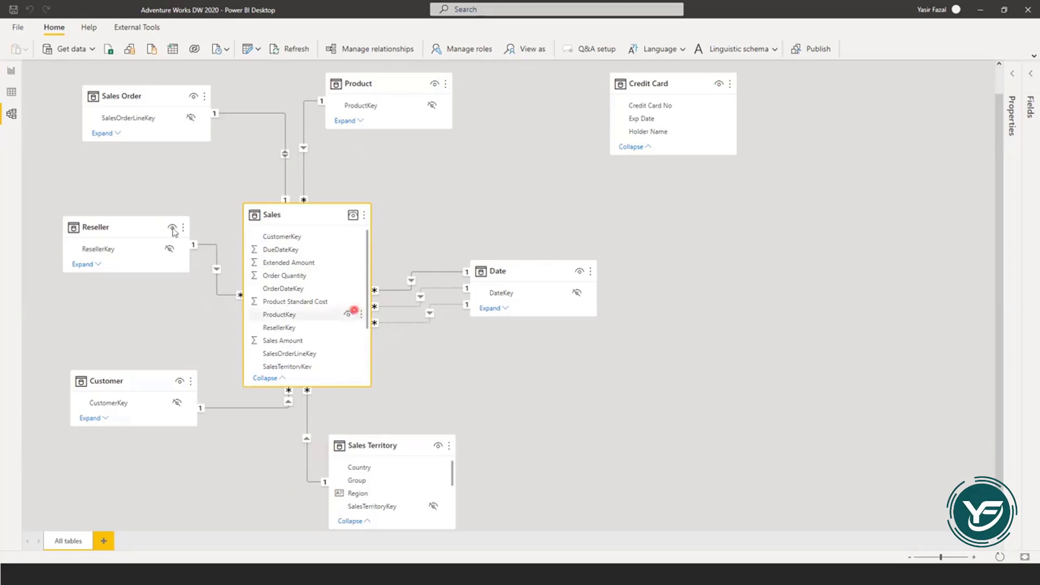
Look through the Sales table's rows in the data view.
click(11, 93)
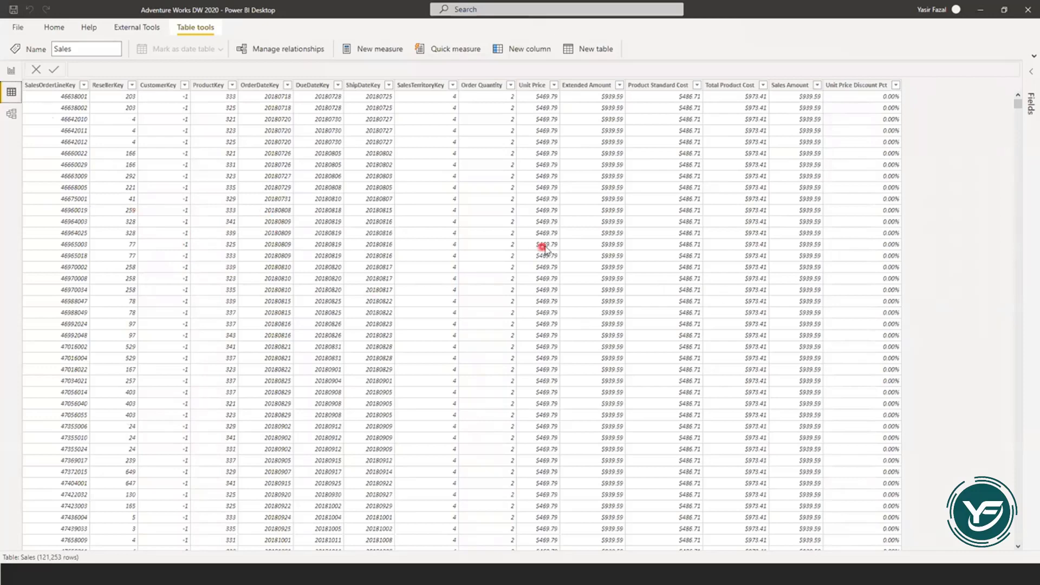
scroll(546, 250, down, 5)
scroll(546, 251, down, 5)
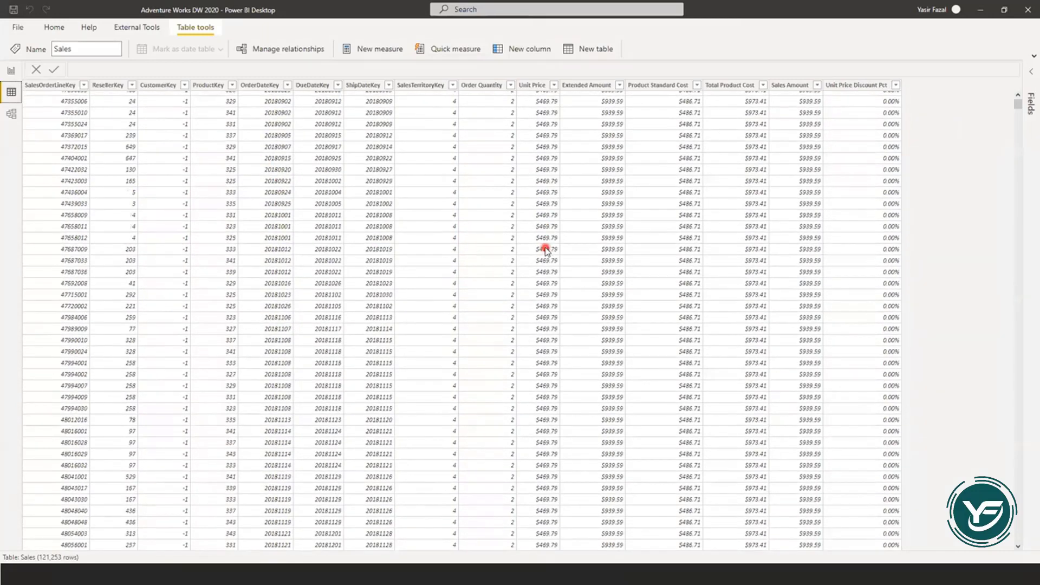
scroll(546, 250, down, 6)
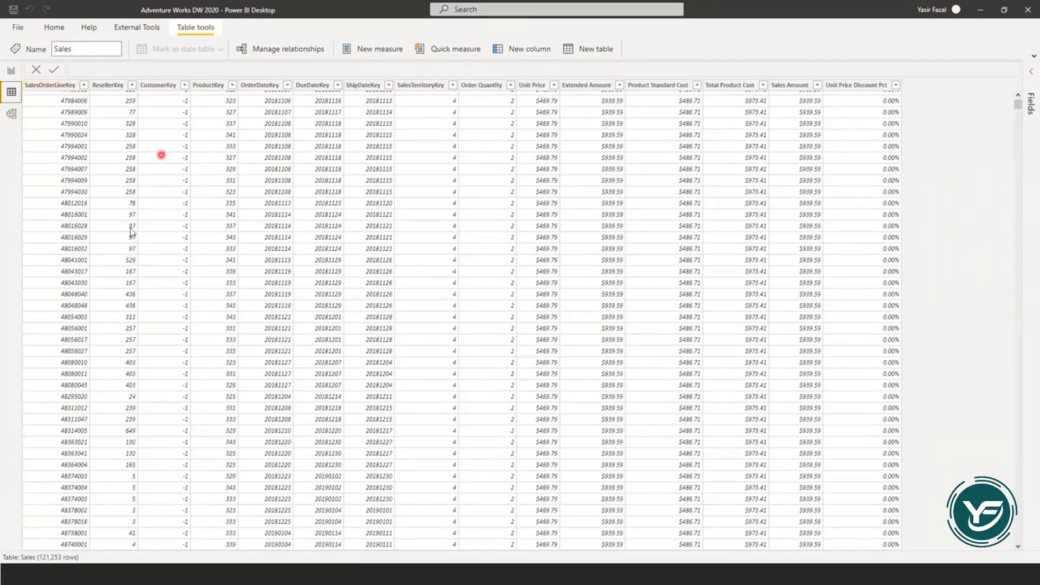
Insert a table visual on report Page 1 and enlarge it to fill almost the whole page.
click(12, 71)
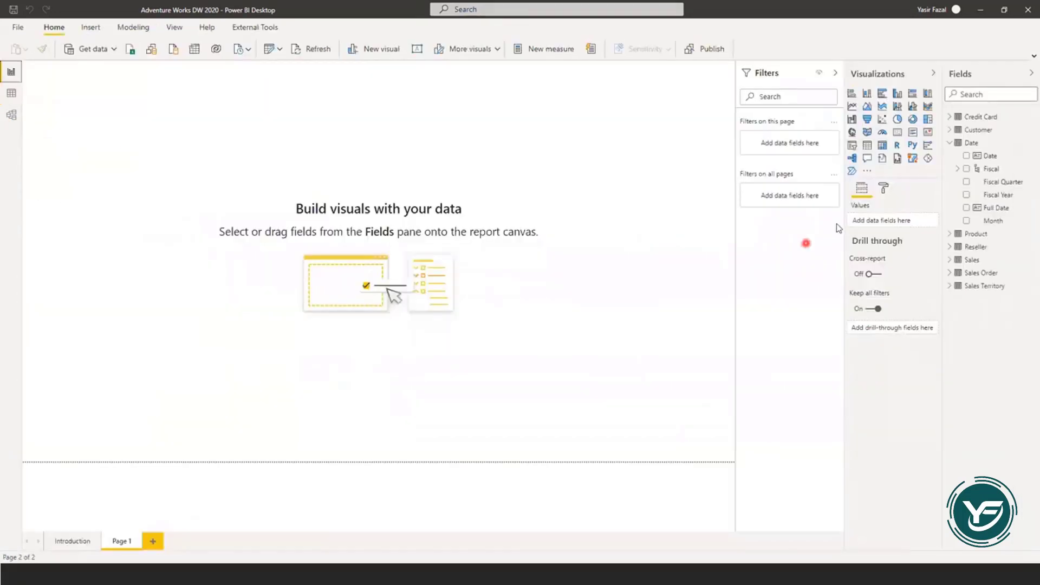
click(867, 146)
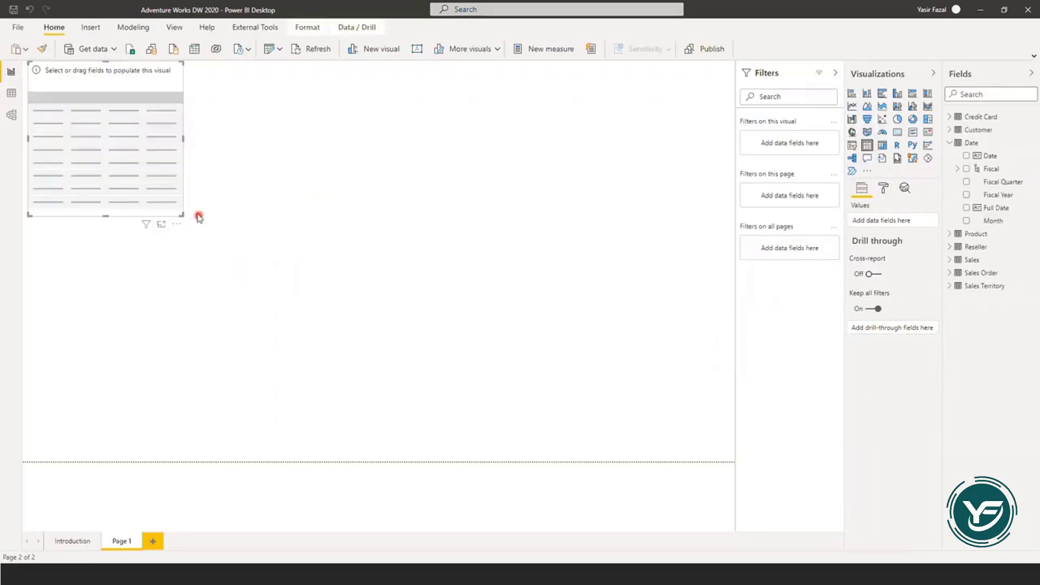
drag(180, 218, 711, 460)
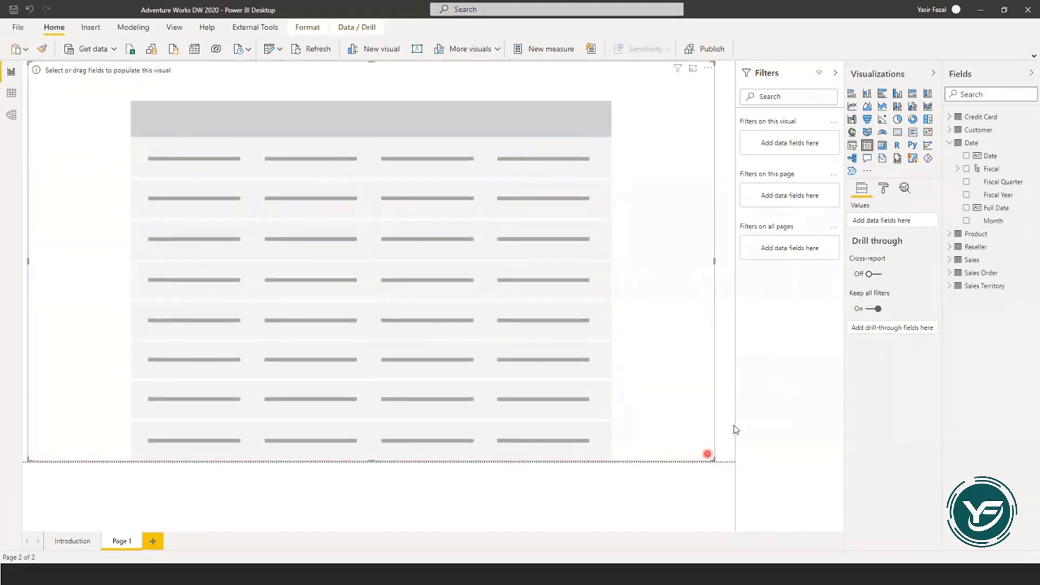
click(870, 274)
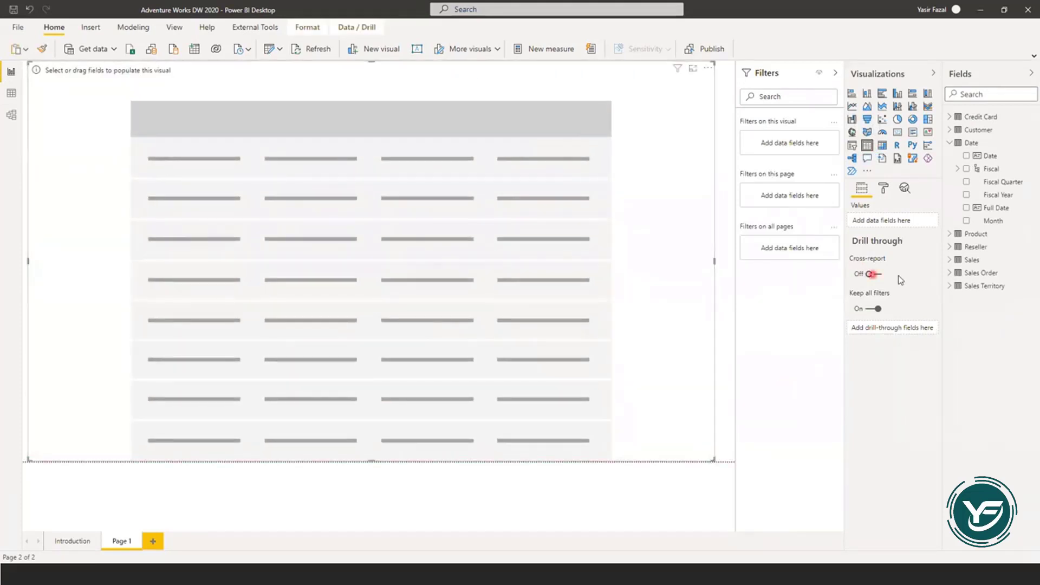
Add the Unit Price field from the Sales table to the table visual.
click(950, 235)
click(950, 234)
click(951, 260)
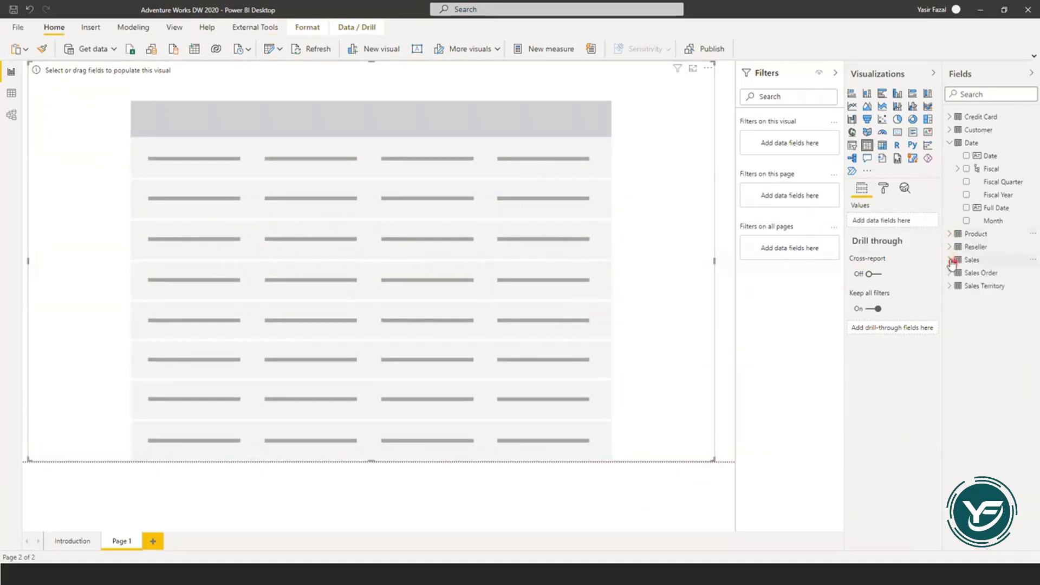
click(946, 368)
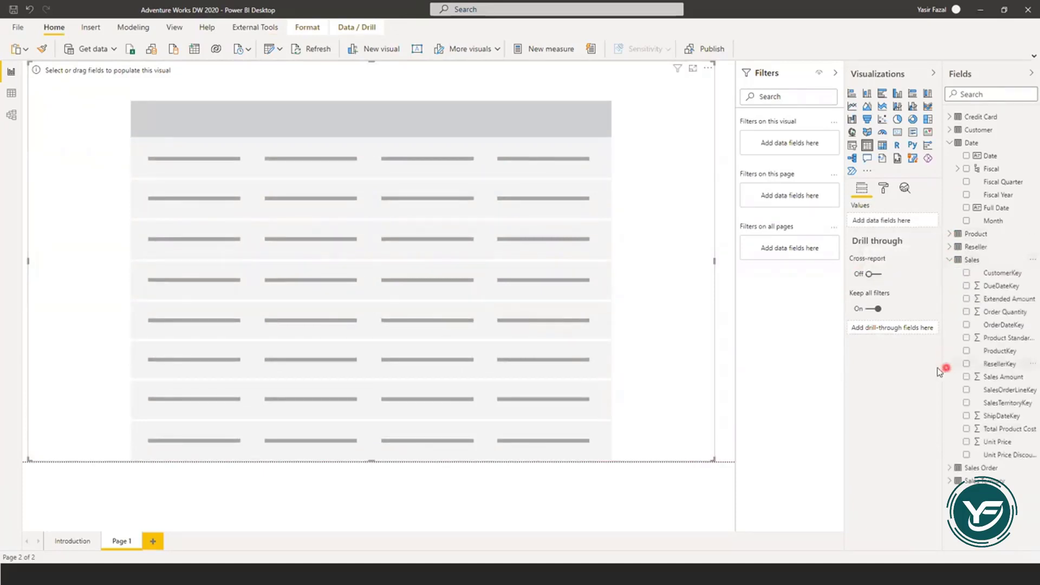
click(966, 442)
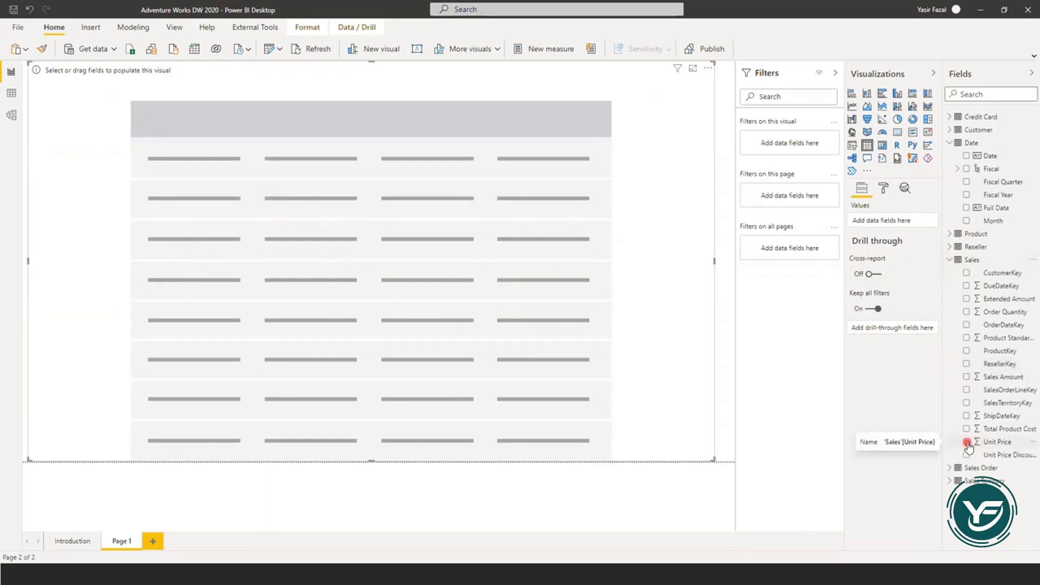
click(169, 173)
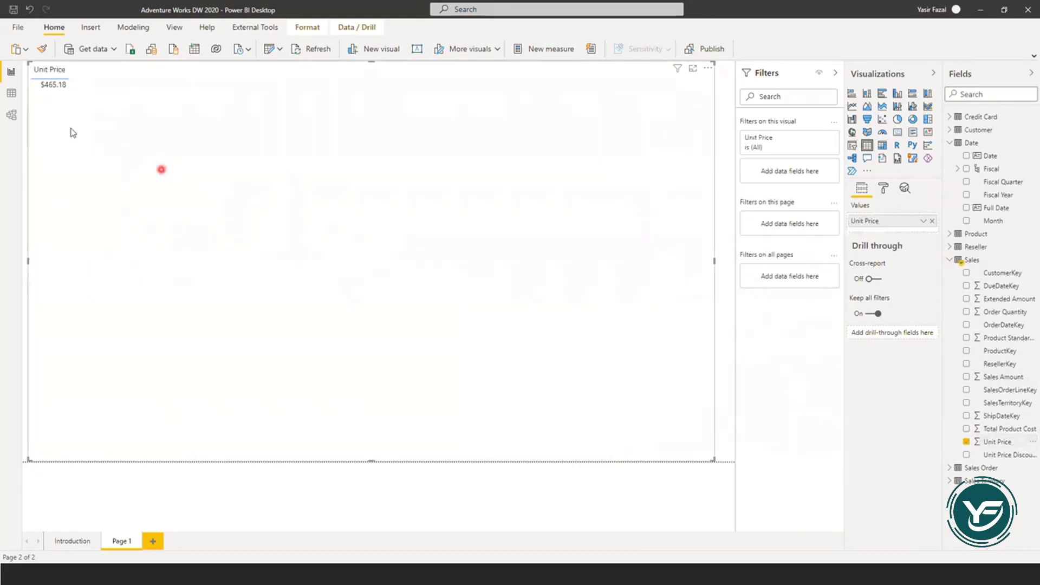
click(61, 90)
click(58, 89)
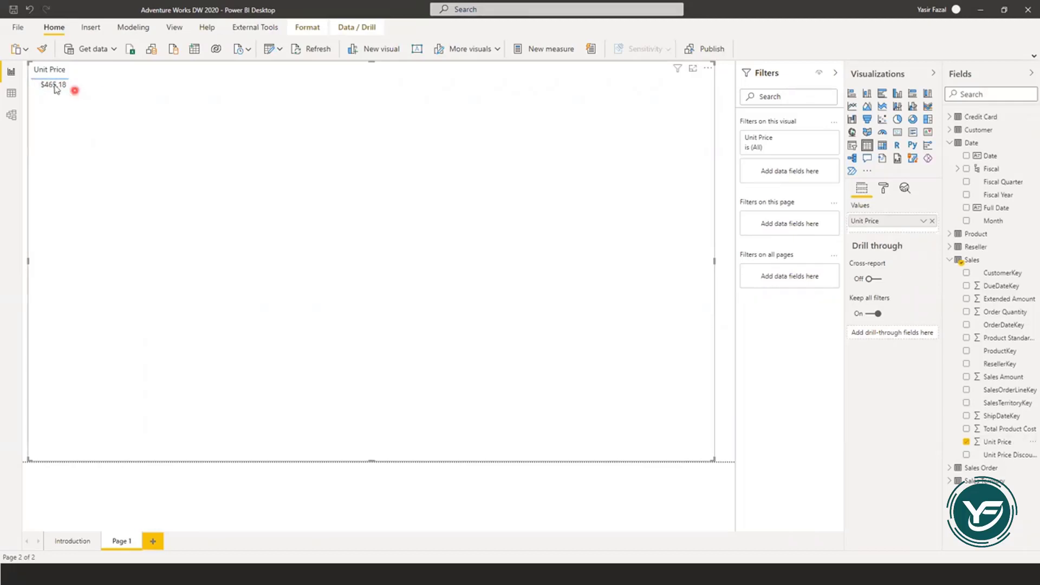
click(54, 89)
click(60, 88)
click(73, 86)
click(62, 85)
click(60, 100)
click(995, 470)
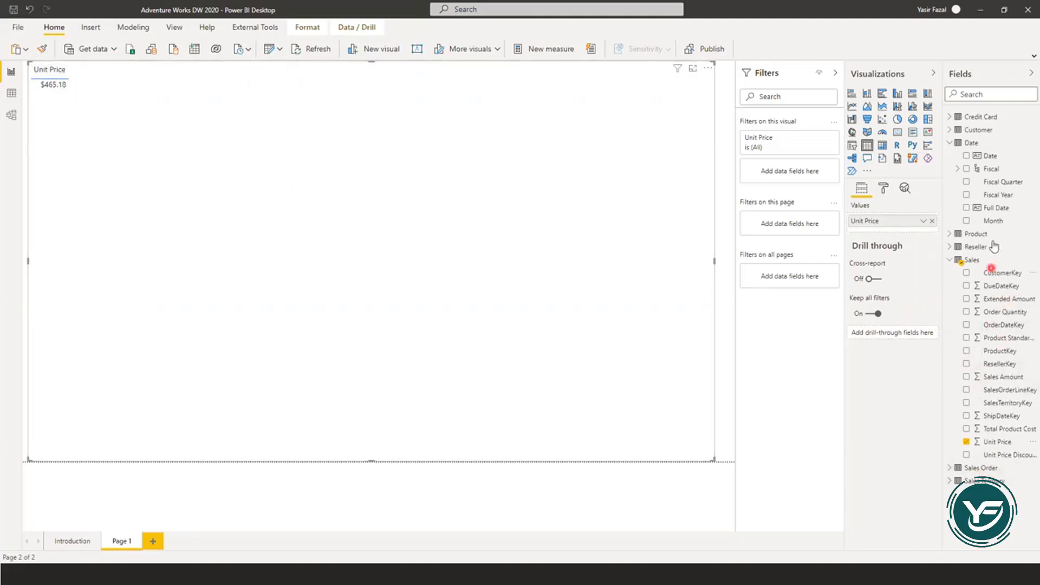
click(987, 200)
Add the Product and Standard Cost fields from the Product table to the table visual.
click(952, 234)
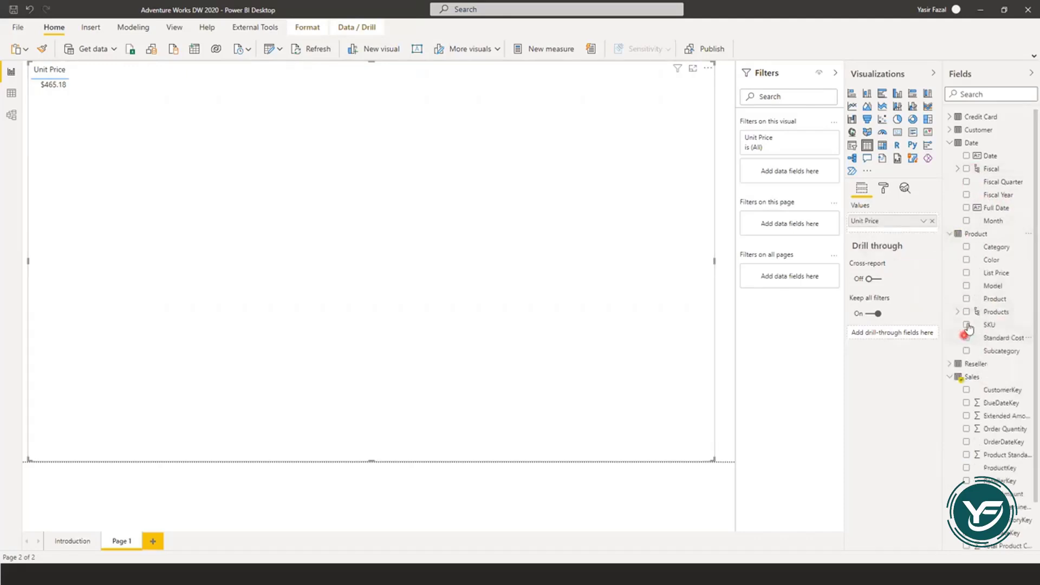
click(966, 300)
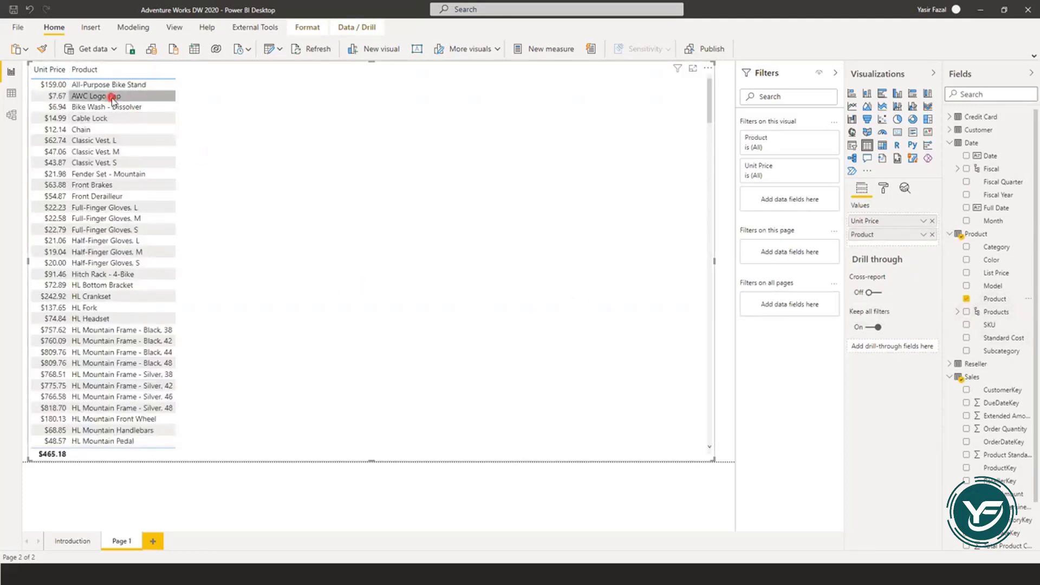
click(103, 76)
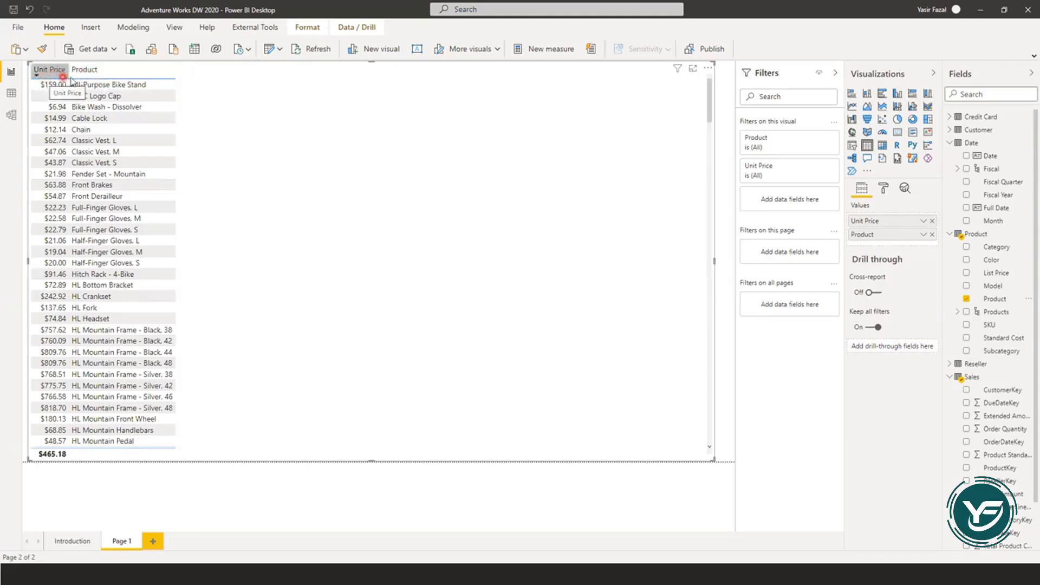
click(88, 75)
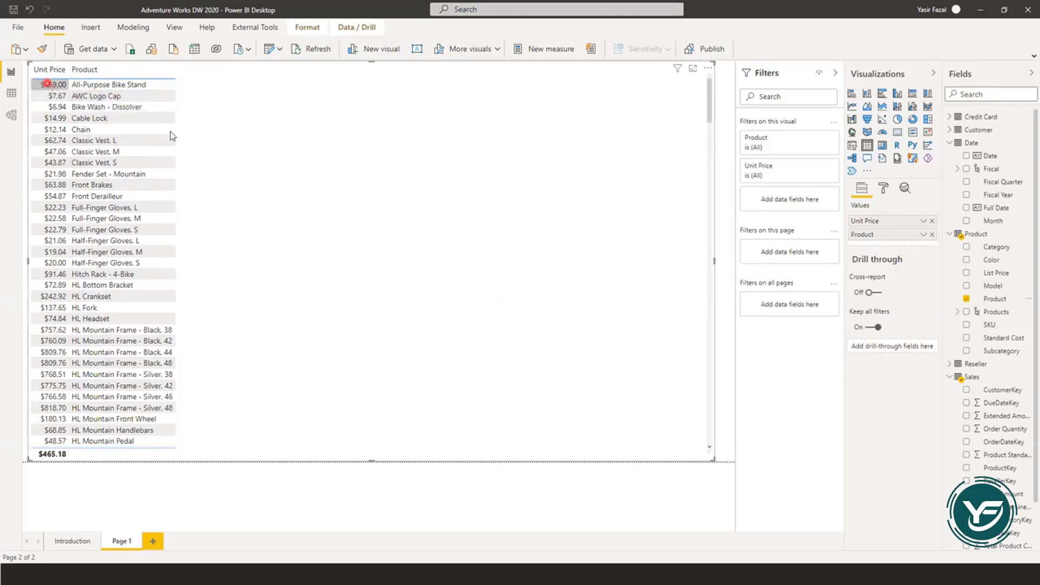
click(967, 339)
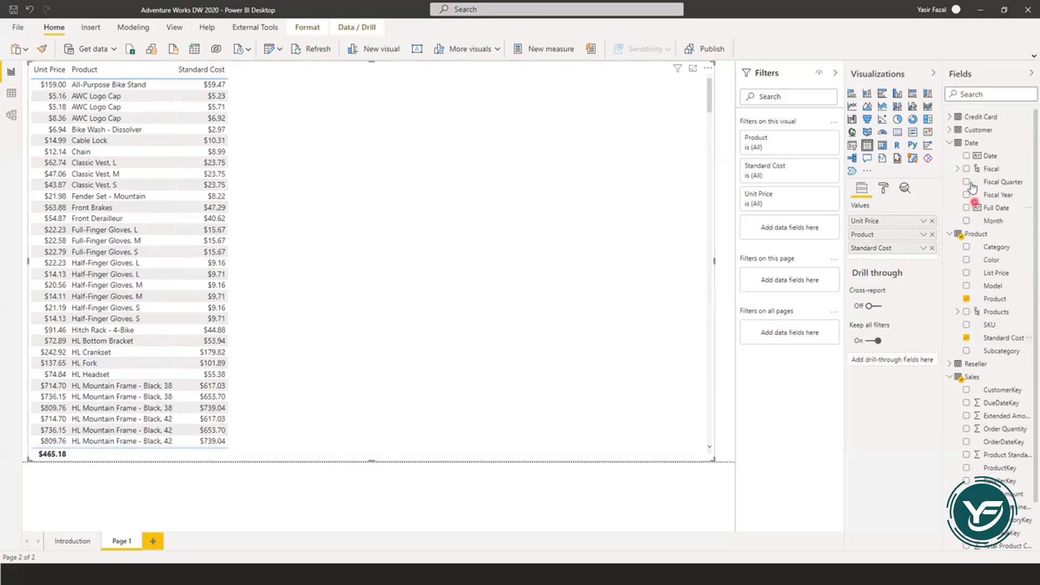
Add the Date field to the table visual, look through the dated rows, and remove the field again.
click(967, 156)
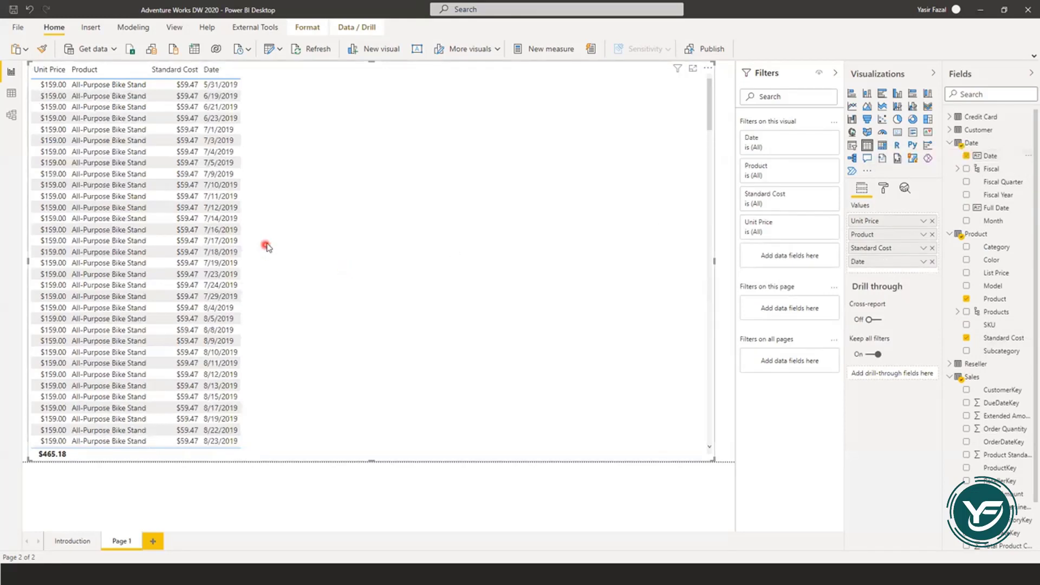
click(220, 71)
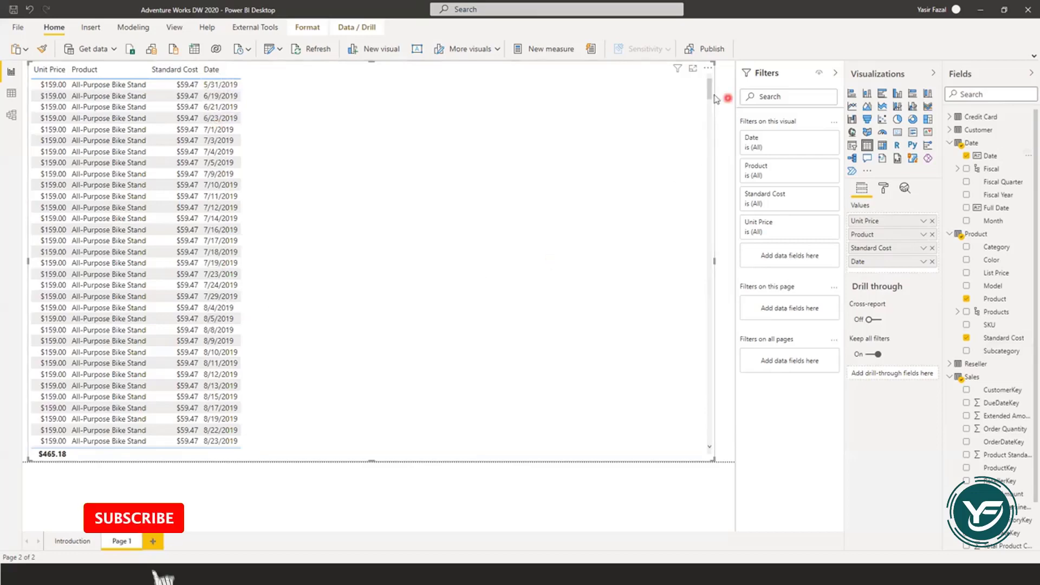
drag(709, 96, 709, 106)
drag(707, 166, 708, 64)
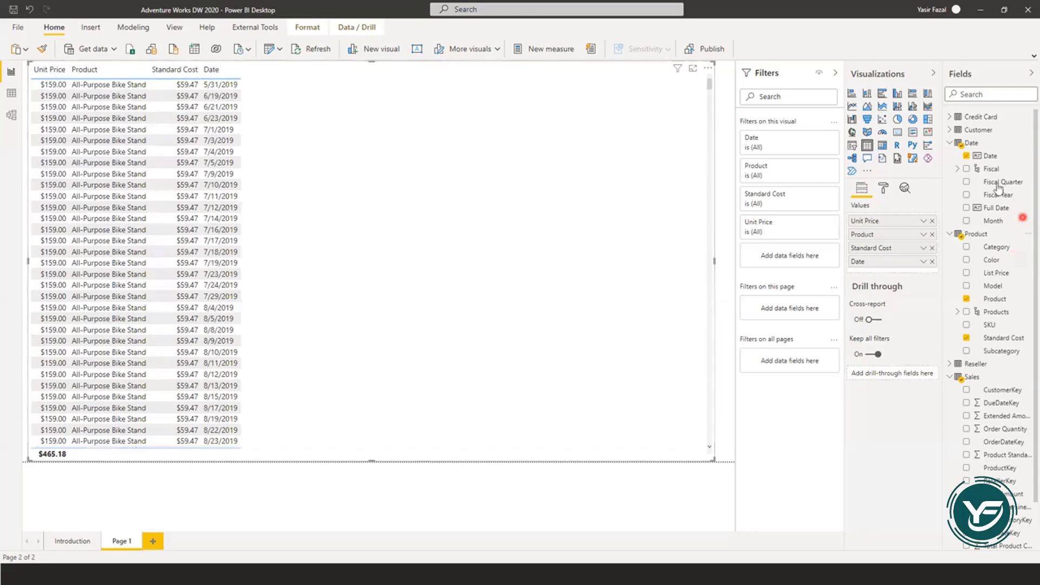
click(967, 156)
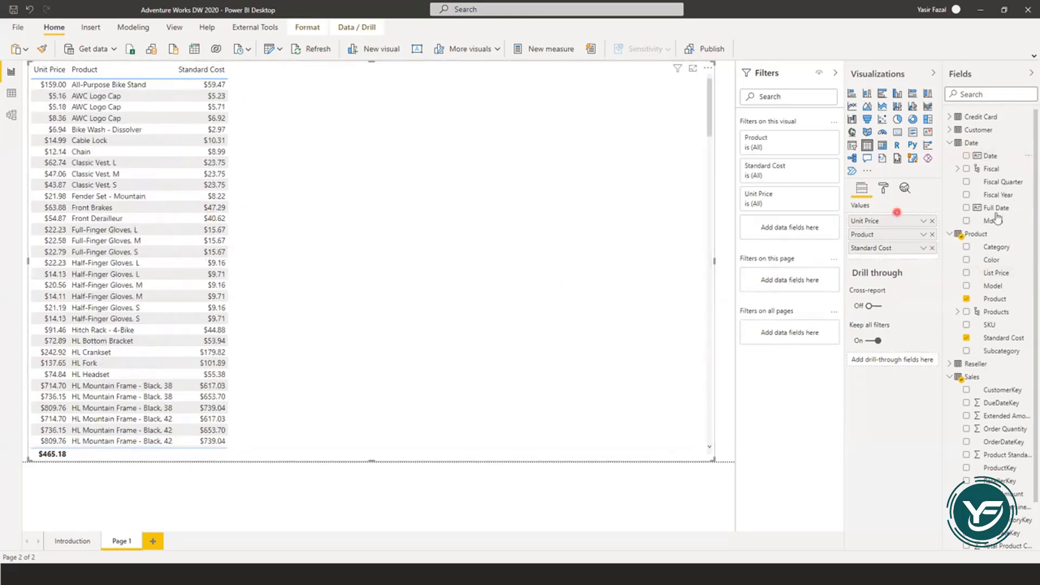
Add the Fiscal Quarter field from the Date table to the table visual.
click(966, 169)
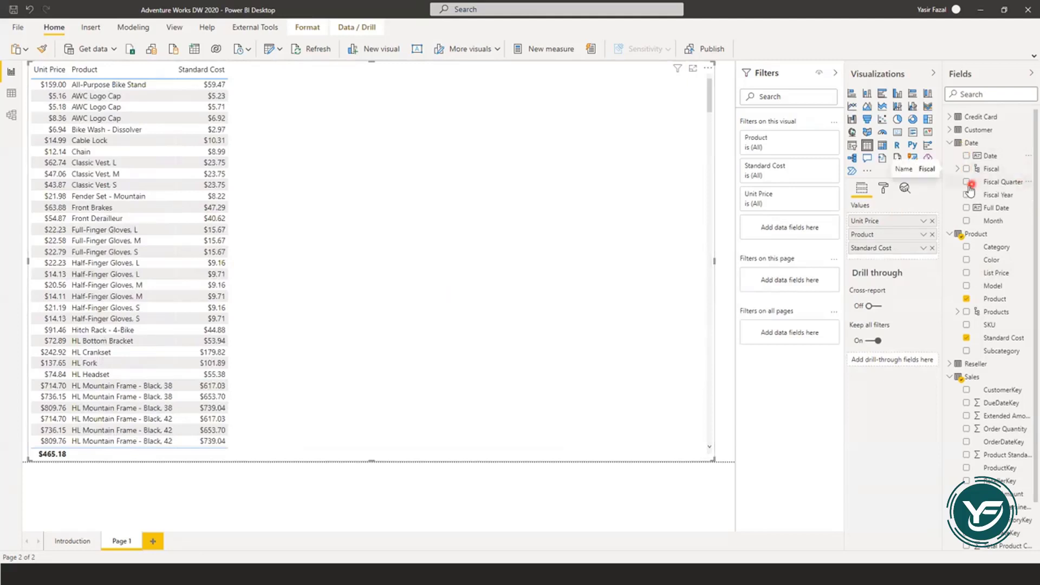
click(967, 182)
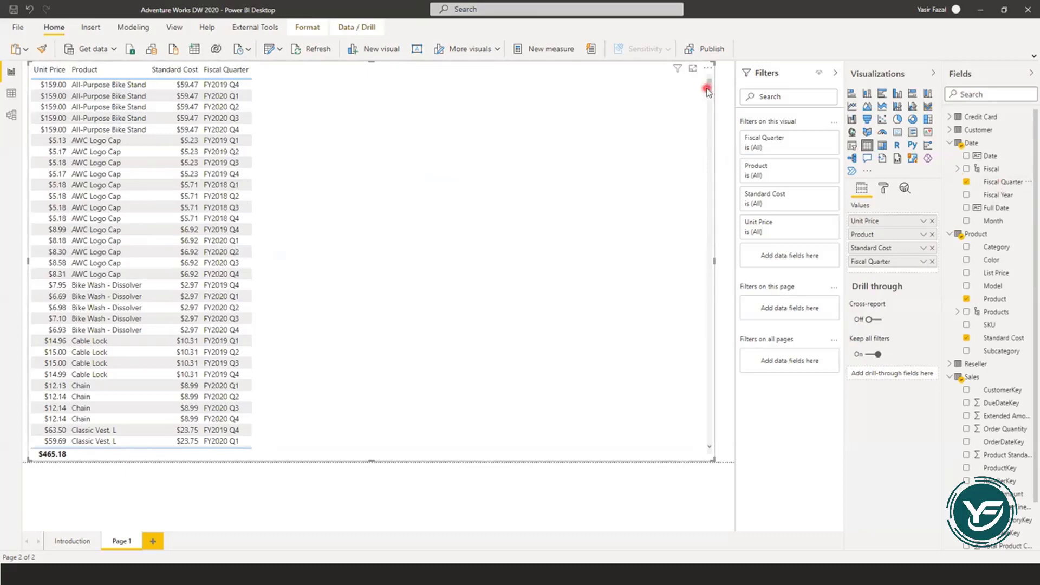
Remove the Product and Standard Cost fields from the table visual.
click(971, 304)
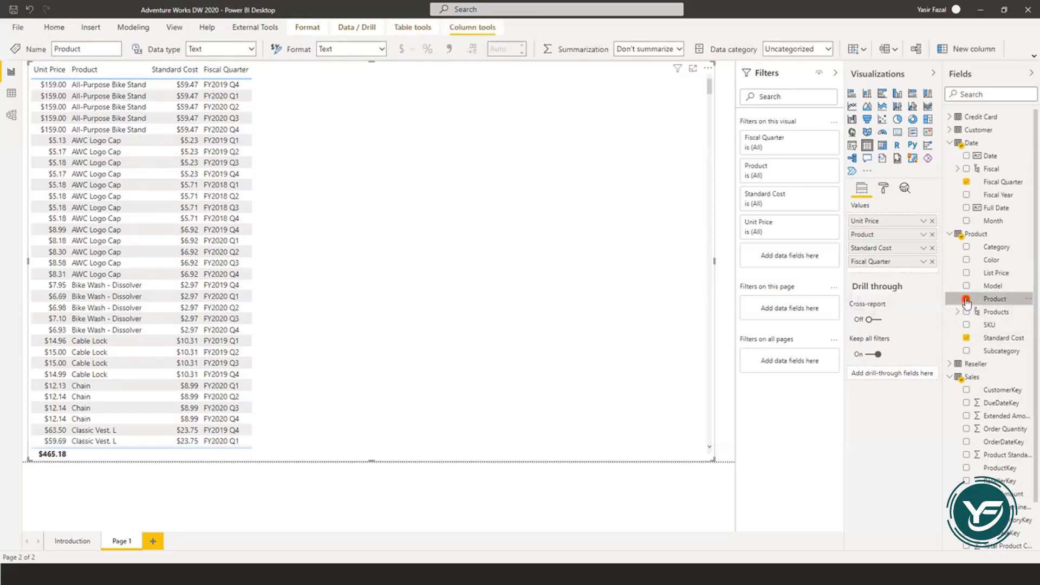
click(967, 300)
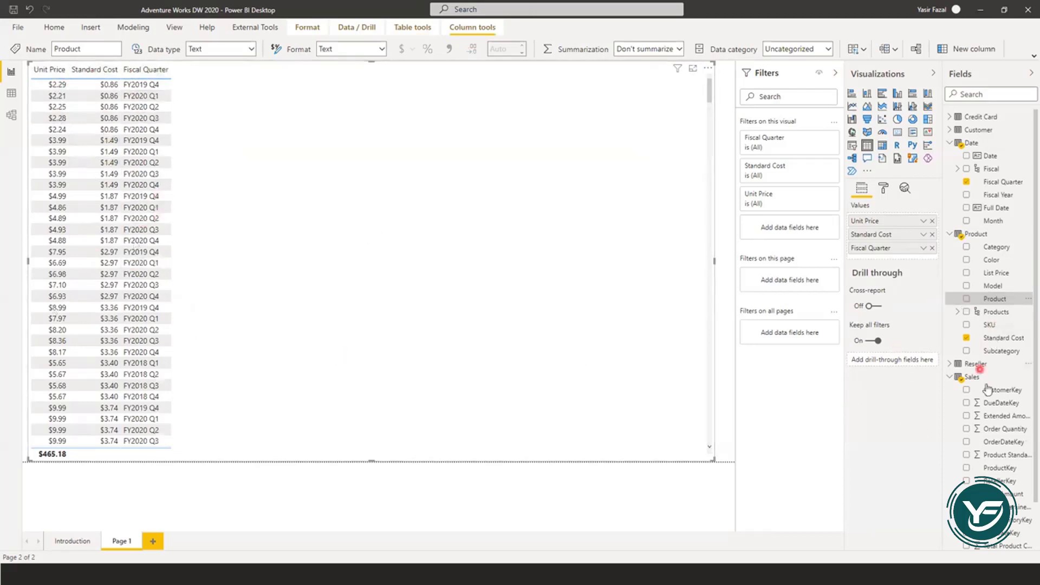
click(966, 338)
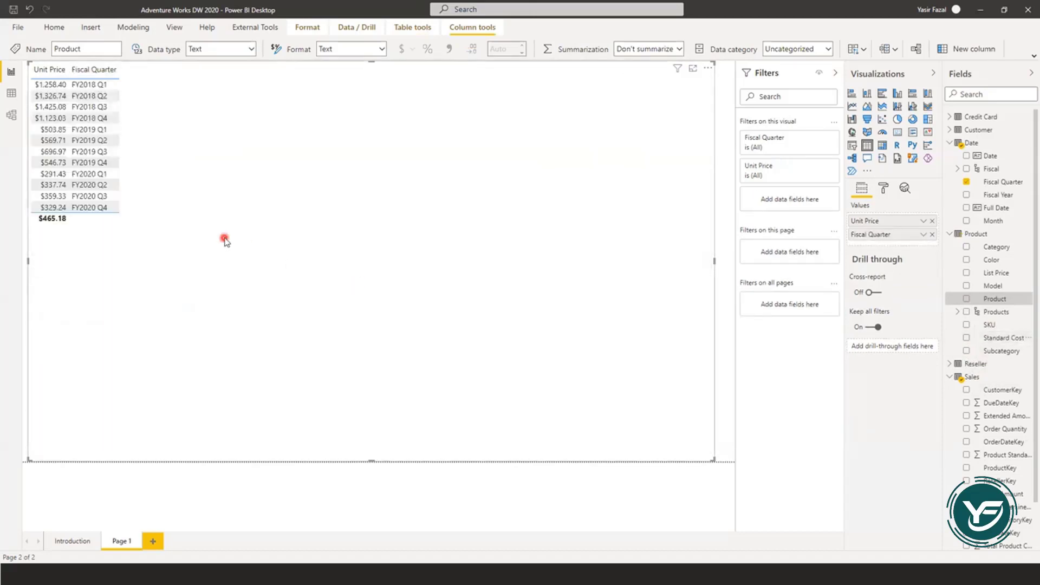
click(110, 210)
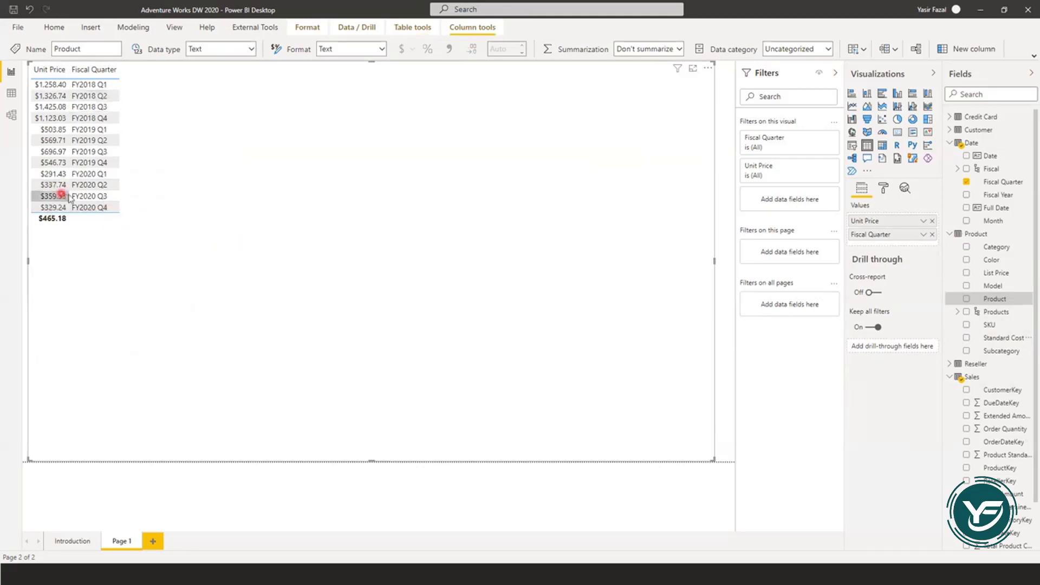
click(92, 192)
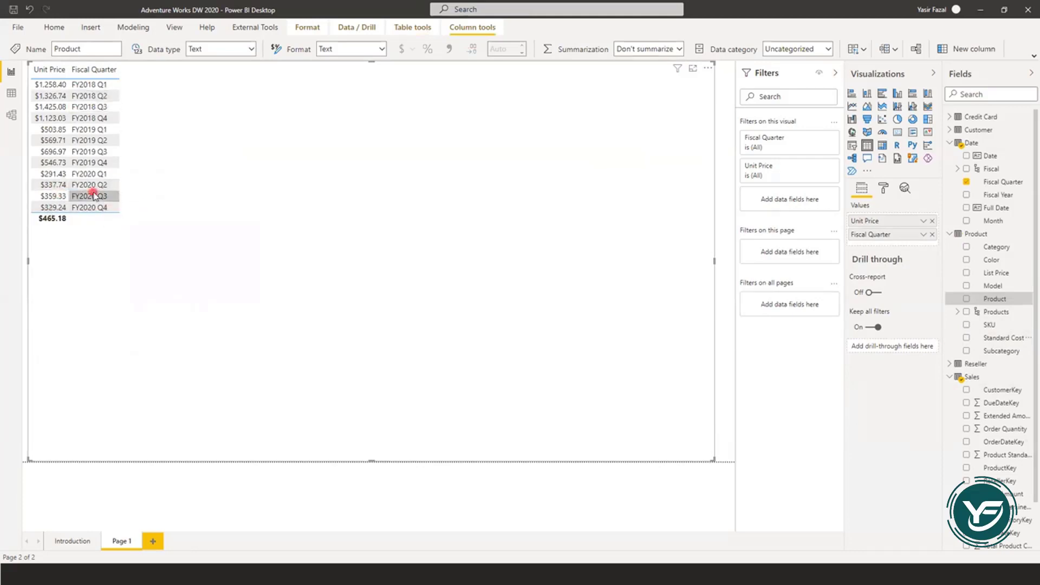
click(88, 85)
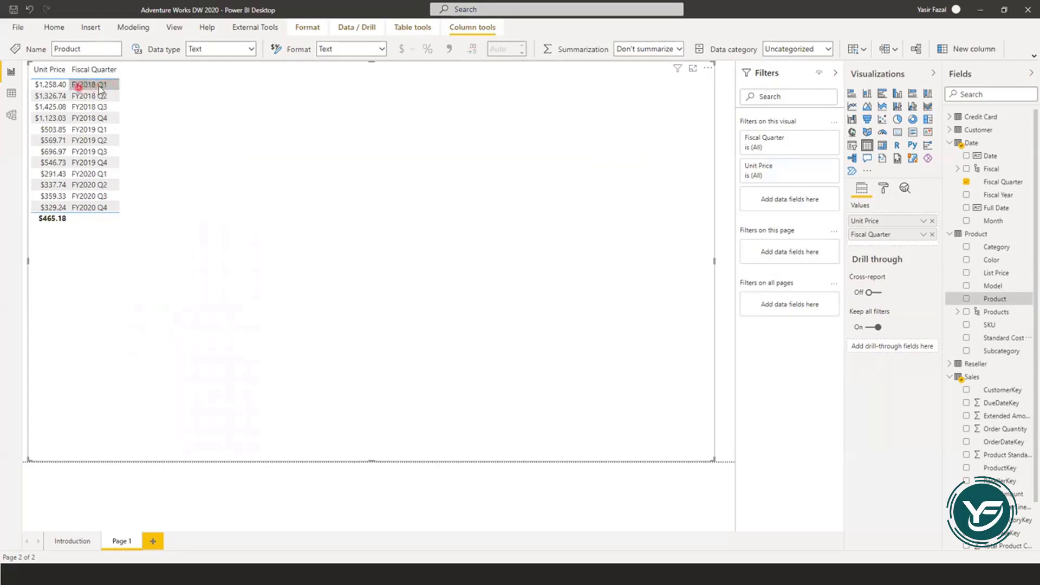
Examine the Unit Price for each fiscal quarter in the table visual, going through the FY2018 rows from Q1 to Q4.
click(43, 86)
click(88, 106)
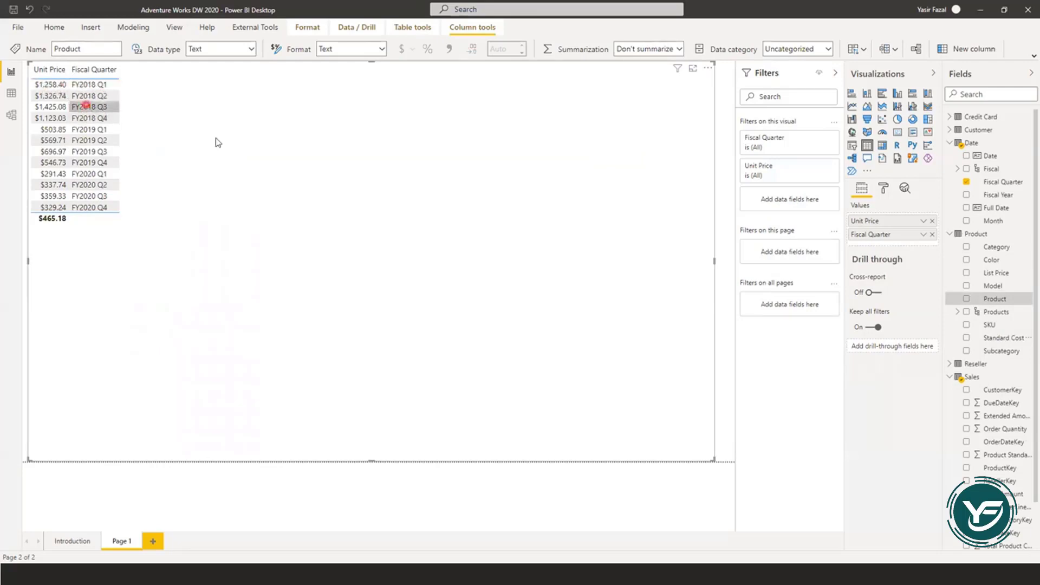
click(831, 392)
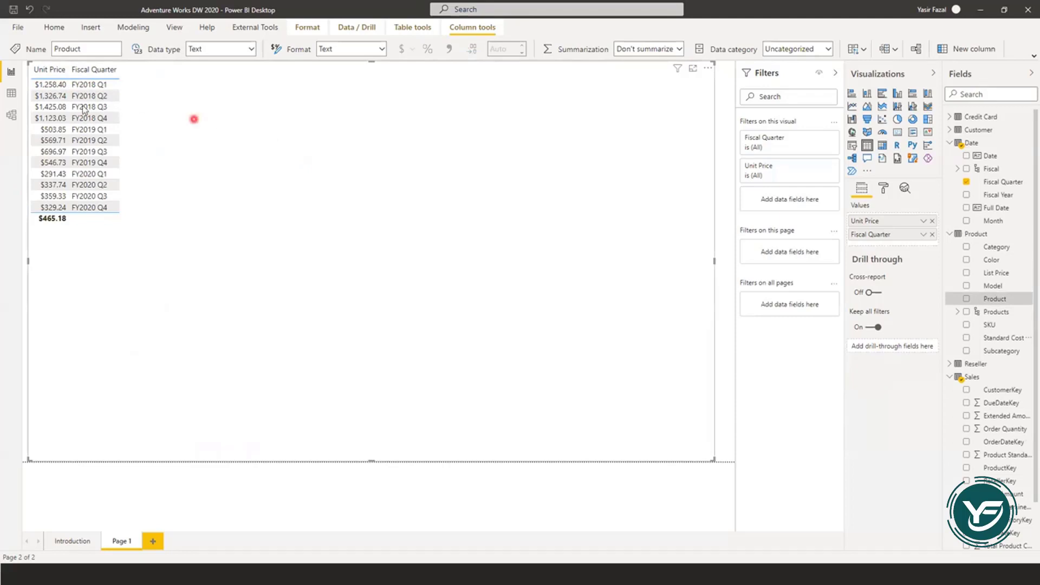
click(102, 85)
click(106, 96)
click(104, 106)
click(108, 118)
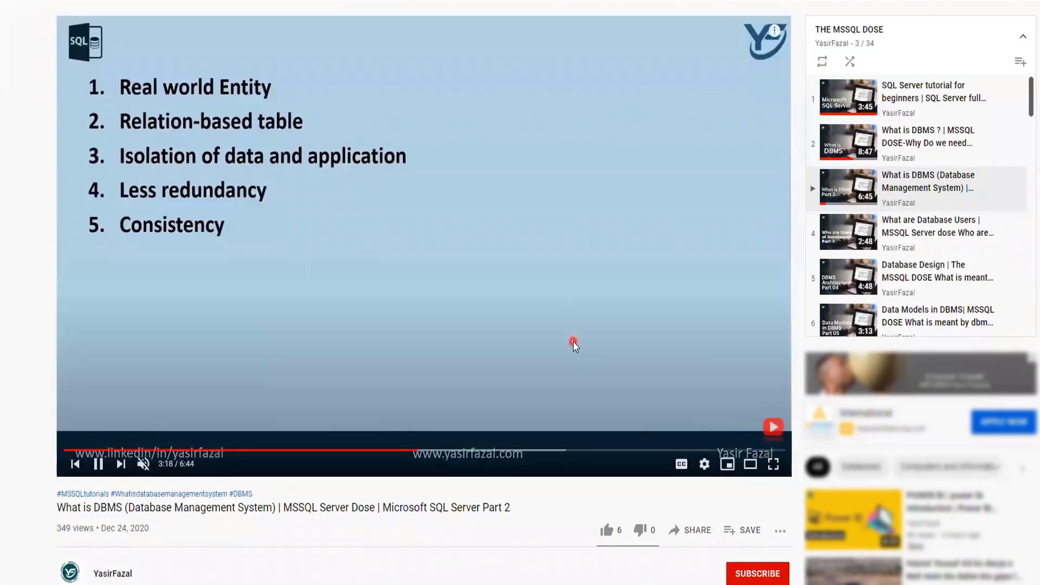
Switch to YouTube, like the "What is DBMS" video and subscribe to its channel with notifications set to All.
click(608, 538)
click(756, 574)
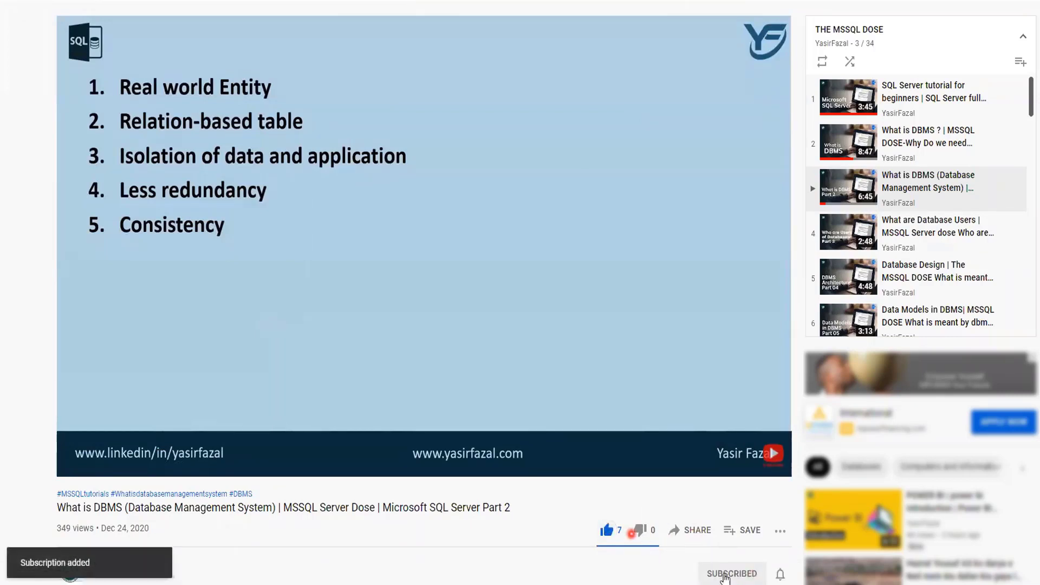
click(781, 574)
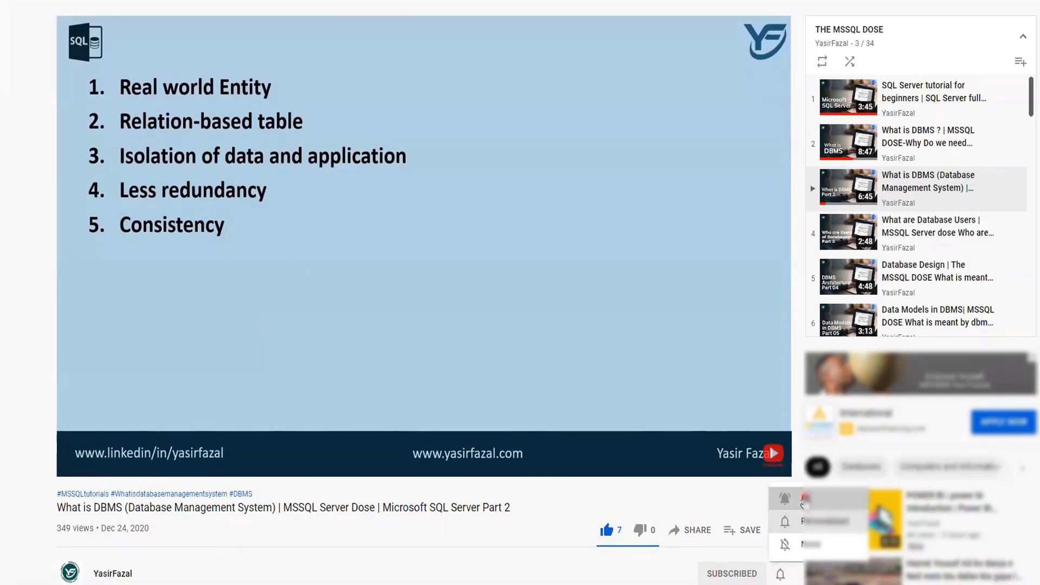
click(804, 503)
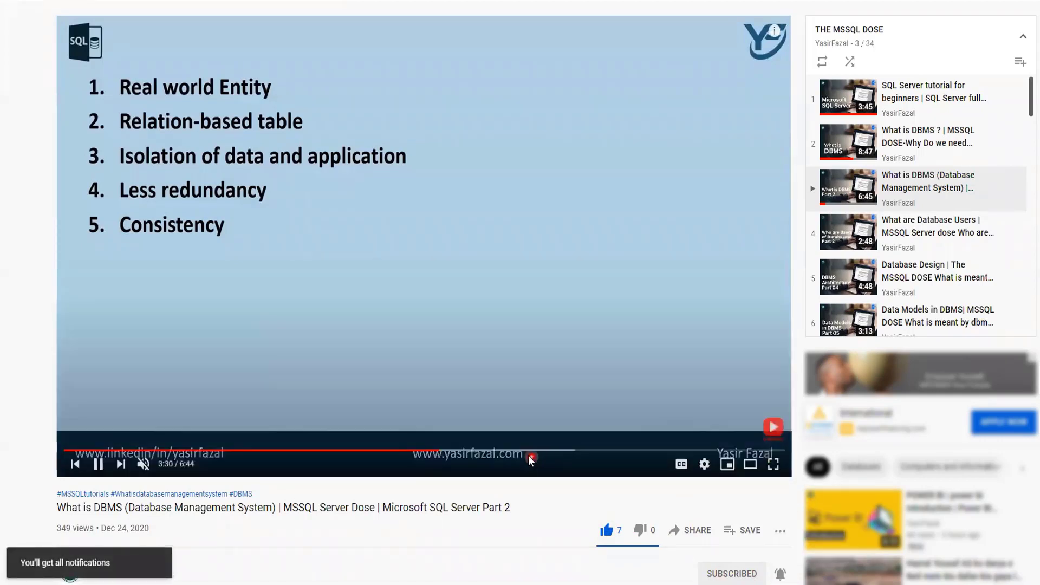